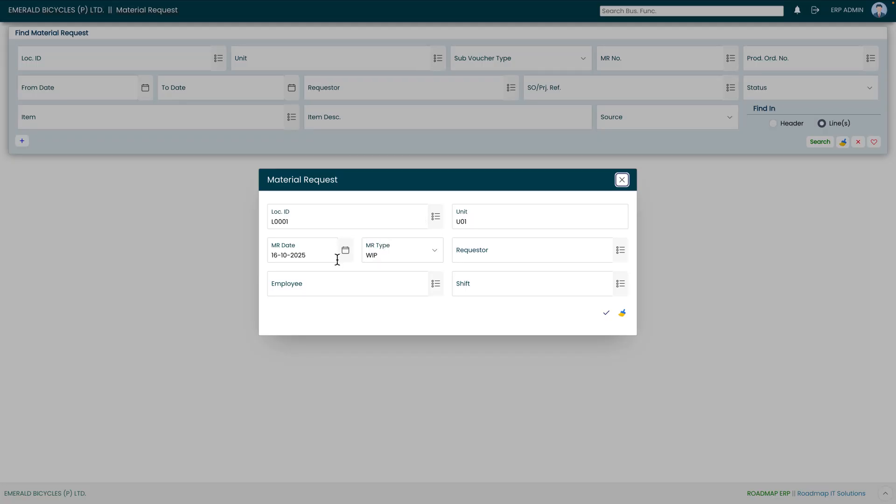
- Set the new material request's MR type to Intra Transfer and its requestor to CONSUMABLES WH U1
{"action": "left_click", "coordinate": [434, 252]}
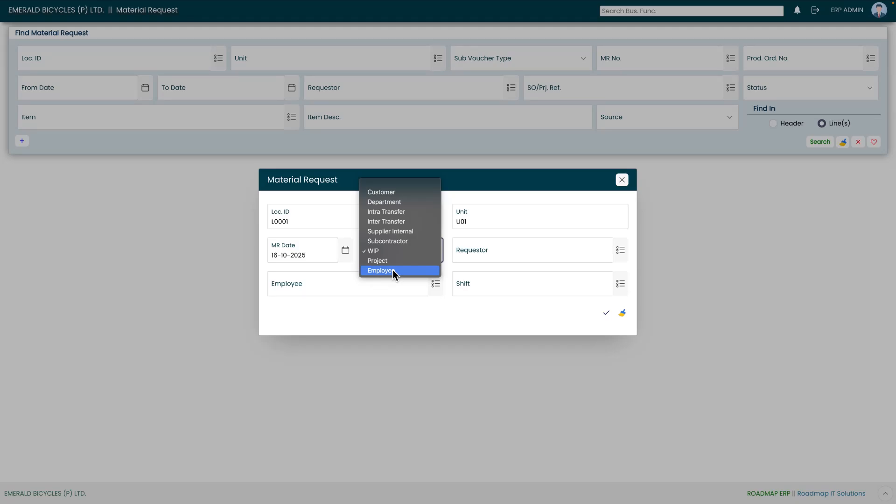
{"action": "left_click", "coordinate": [402, 212]}
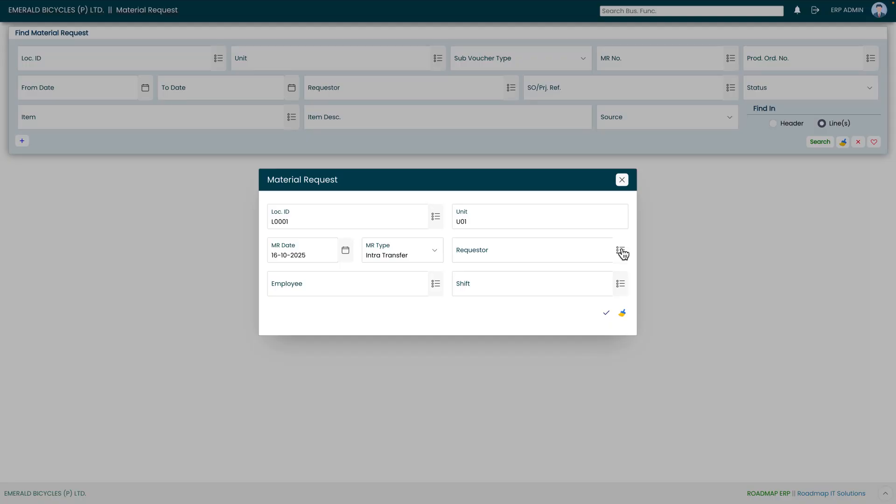
{"action": "left_click", "coordinate": [622, 254]}
{"action": "left_click", "coordinate": [502, 202]}
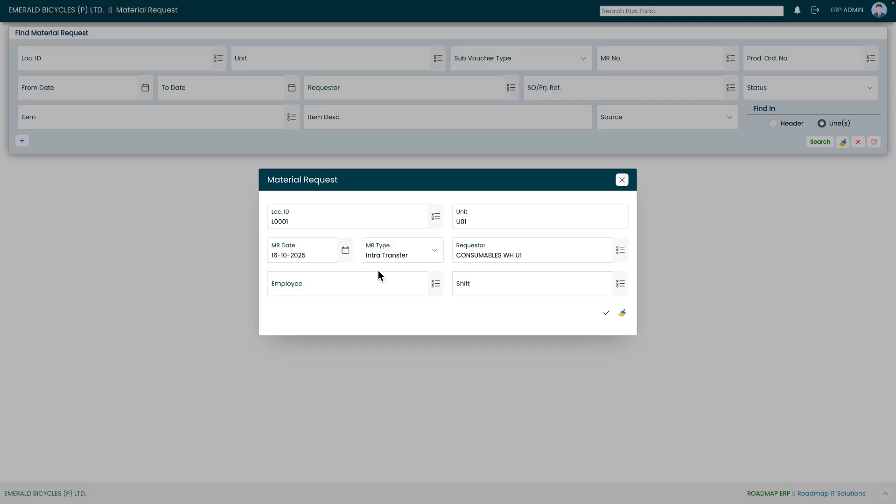
- Select the requesting employee and the GENERAL shift, and create the material request
{"action": "left_click", "coordinate": [436, 284]}
{"action": "left_click", "coordinate": [425, 202]}
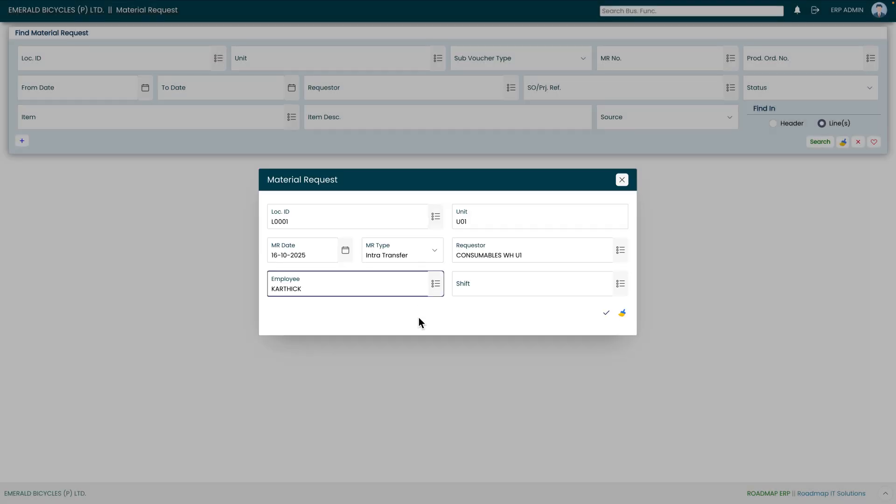
{"action": "left_click", "coordinate": [620, 283]}
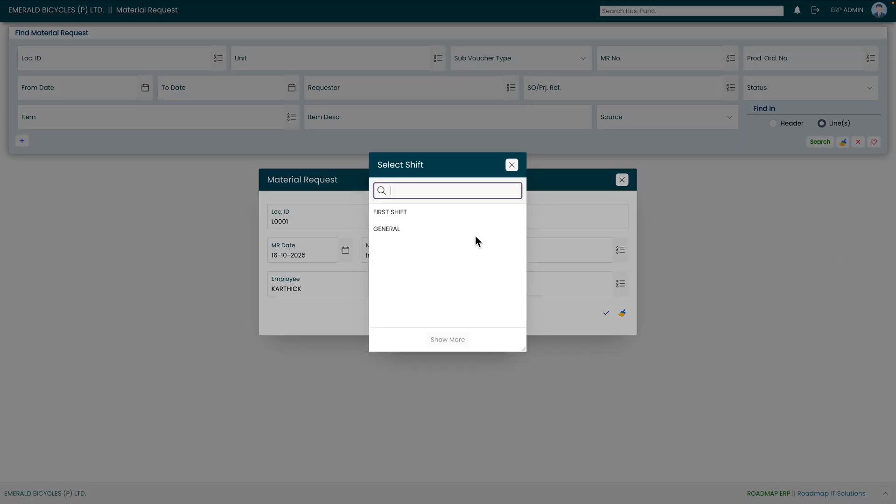
{"action": "left_click", "coordinate": [432, 229]}
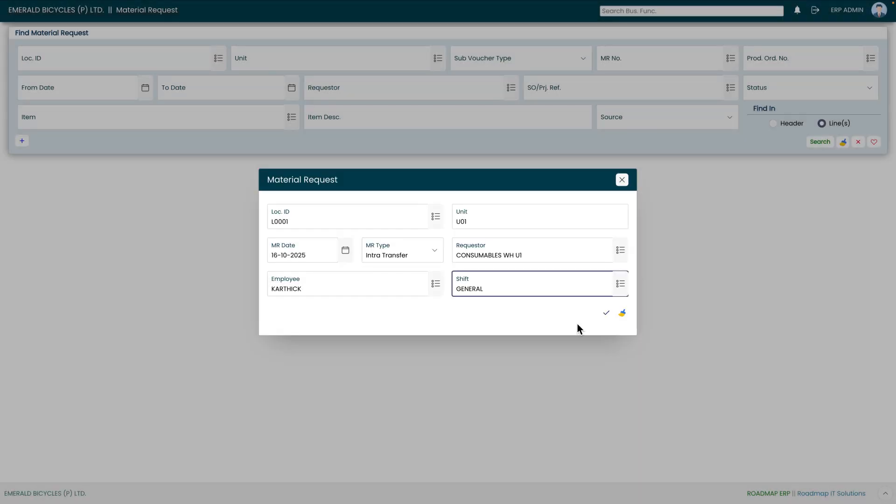
{"action": "left_click", "coordinate": [606, 316]}
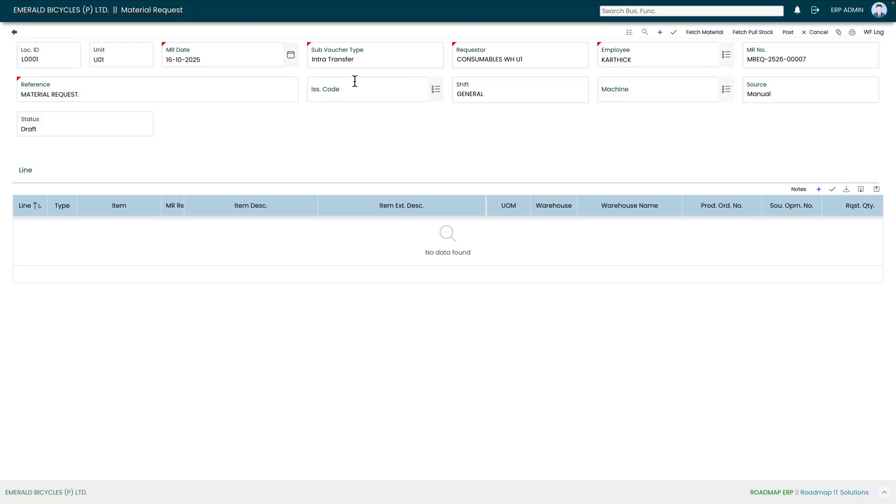
- Set the material request's issue code to ISS-10001, keeping the reference text MATERIAL REQUEST
{"action": "left_click", "coordinate": [253, 97]}
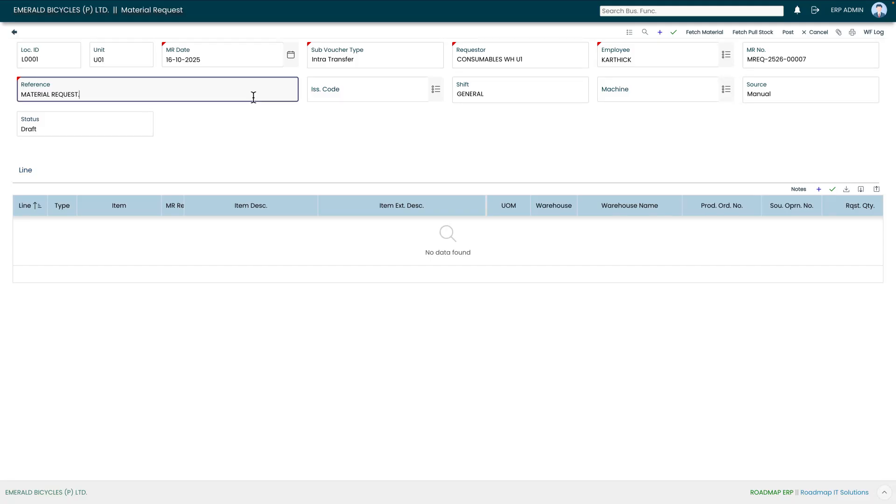
{"action": "left_click", "coordinate": [286, 124]}
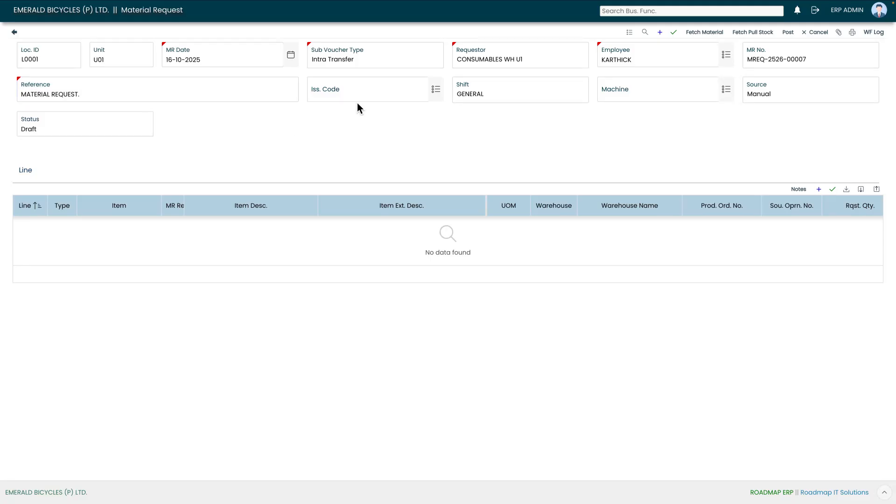
{"action": "left_click", "coordinate": [436, 90]}
{"action": "left_click", "coordinate": [329, 180]}
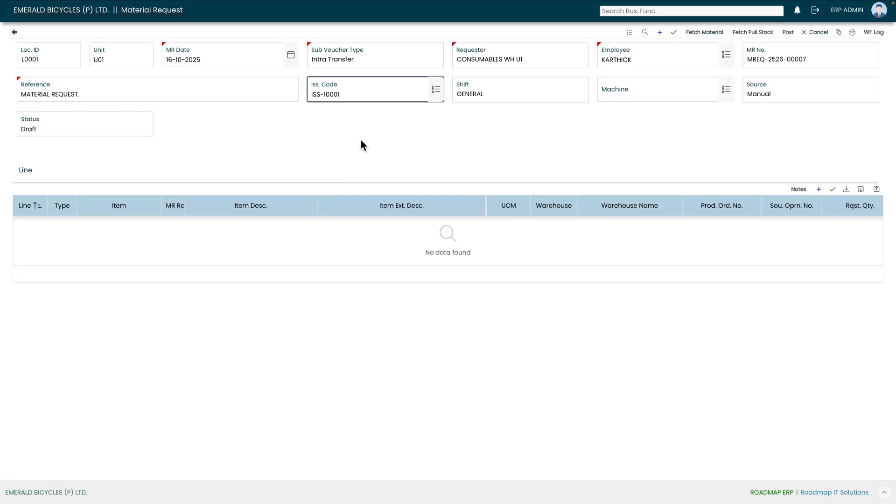
{"action": "left_click", "coordinate": [515, 112]}
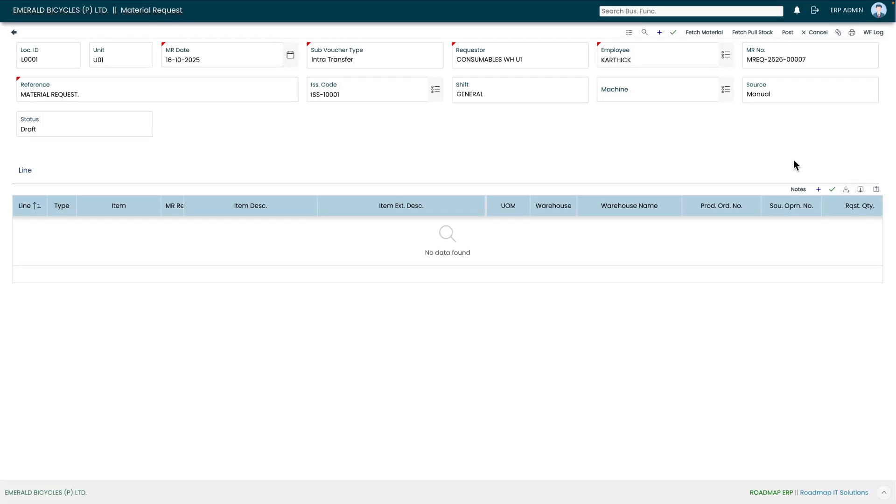
- Add a request line of type STD for item BI-BO-1001, RIM (26 Inch)
{"action": "left_click", "coordinate": [819, 190]}
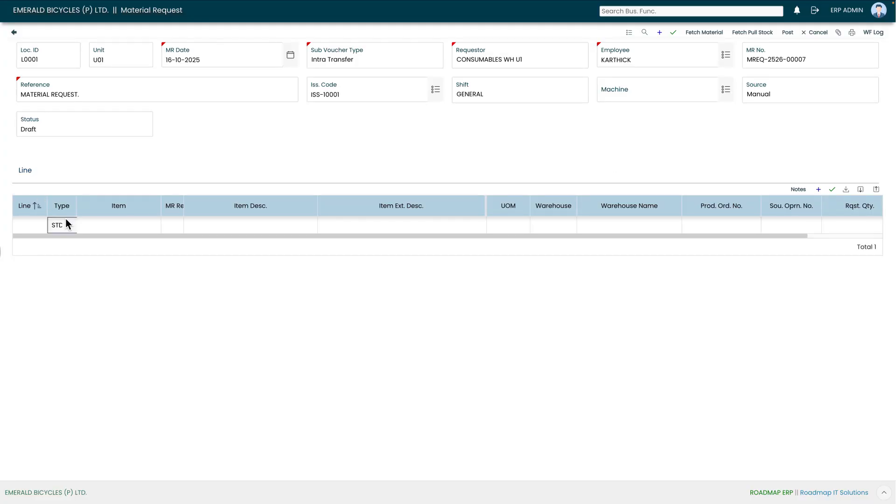
{"action": "left_click", "coordinate": [72, 226]}
{"action": "left_click", "coordinate": [73, 227]}
{"action": "left_click", "coordinate": [158, 229]}
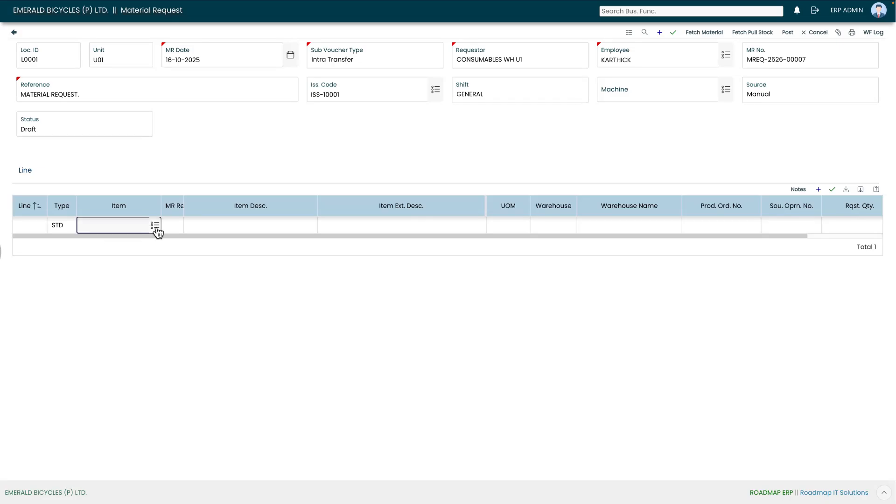
{"action": "left_click", "coordinate": [155, 225]}
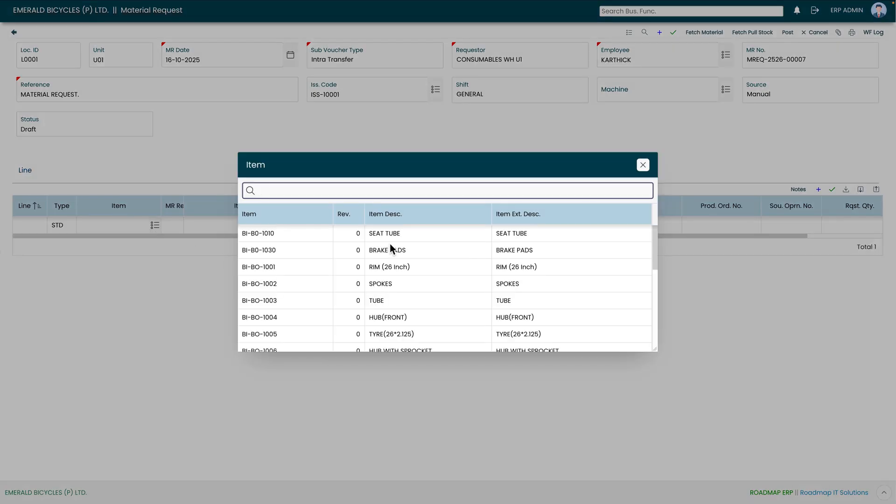
{"action": "left_click", "coordinate": [374, 267]}
- Set the rim line's requested quantity to 1 and save the line
{"action": "left_click_drag", "start_coordinate": [473, 237], "coordinate": [490, 237]}
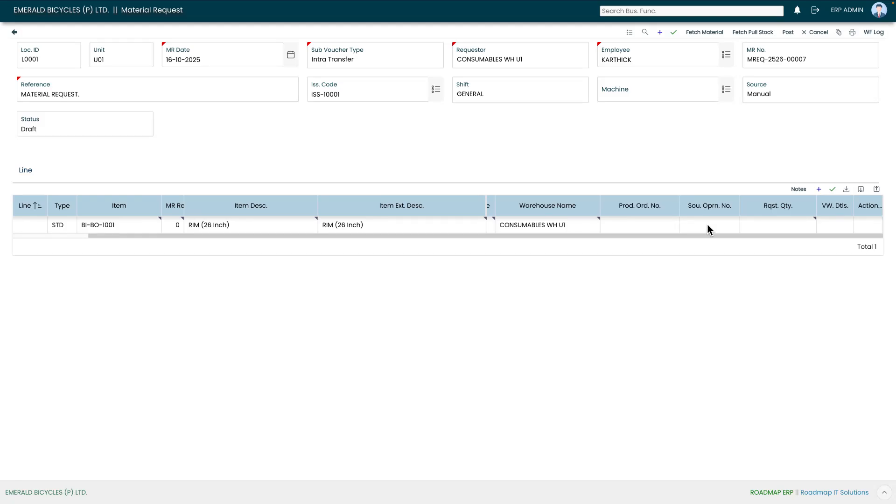
{"action": "left_click", "coordinate": [800, 226]}
{"action": "type", "text": "1"}
{"action": "left_click", "coordinate": [813, 243]}
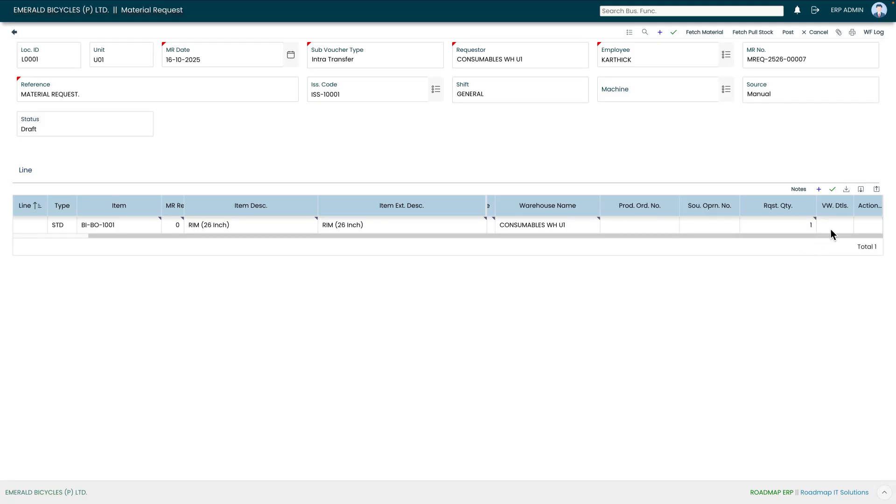
{"action": "left_click", "coordinate": [834, 190]}
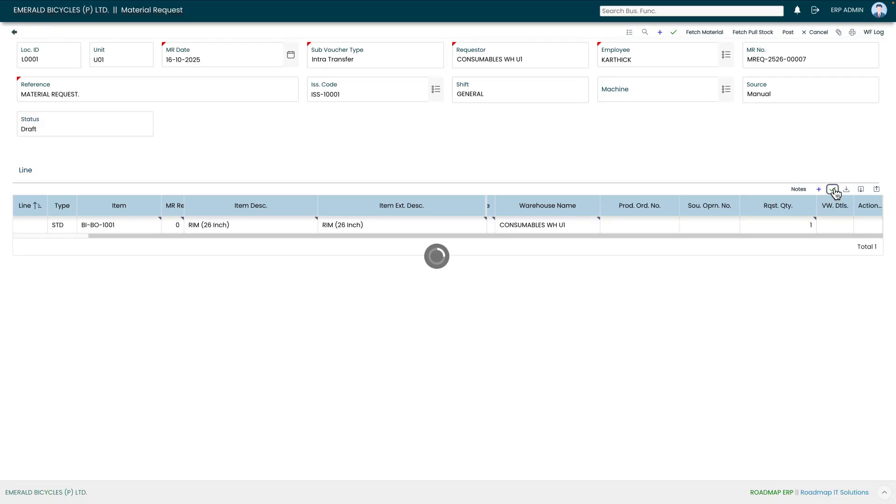
{"action": "left_click_drag", "start_coordinate": [780, 236], "coordinate": [864, 234]}
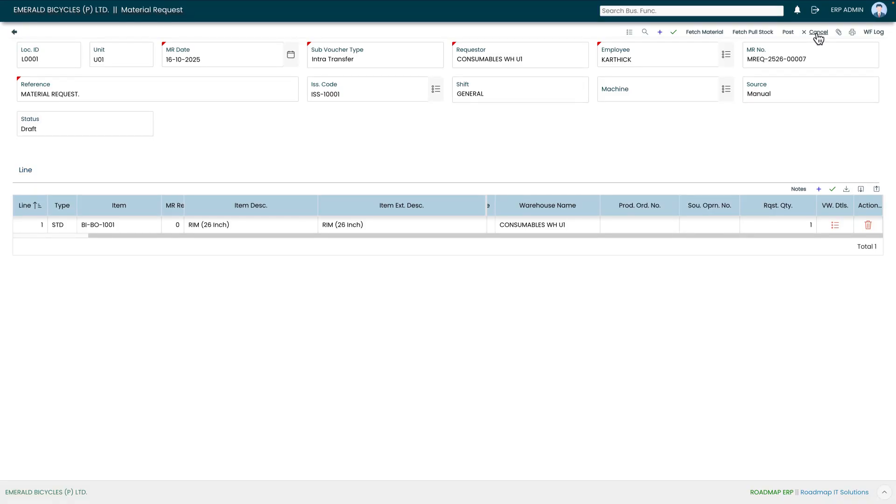
- Post the material request and forward it to the warehouse supervisor for review with medium priority
{"action": "left_click", "coordinate": [789, 32]}
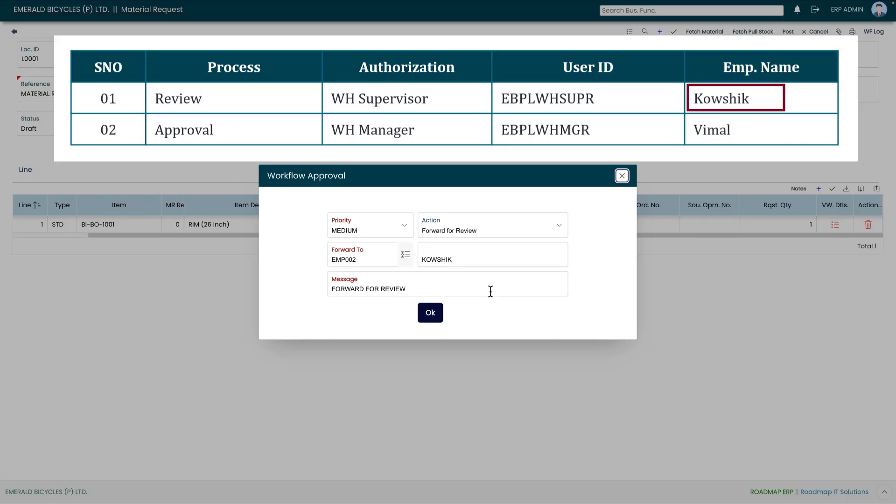
{"action": "left_click", "coordinate": [430, 313]}
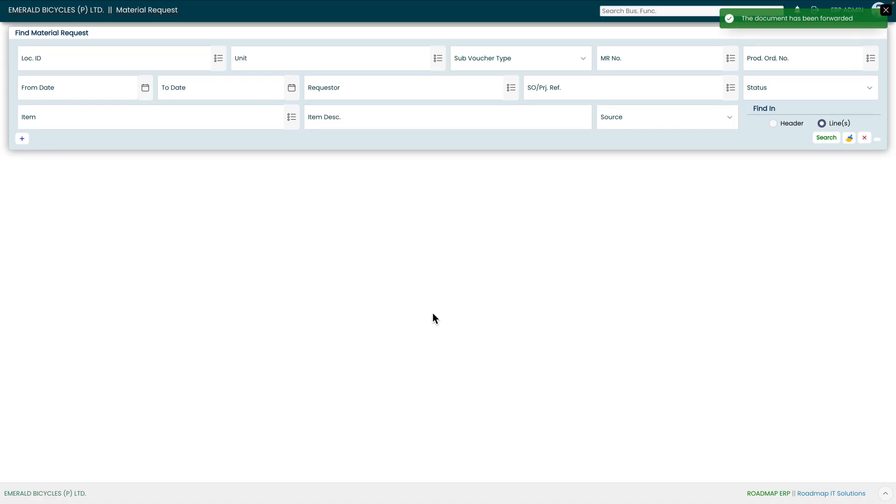
{"action": "left_click", "coordinate": [885, 10]}
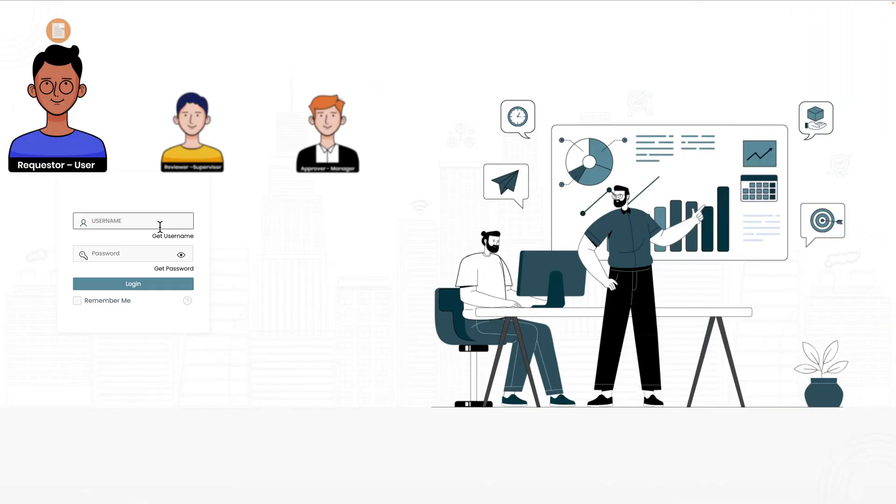
- Log in as the warehouse supervisor with user ID EBPLWHSUPR and the account password
{"action": "type", "text": "EBPLW"}
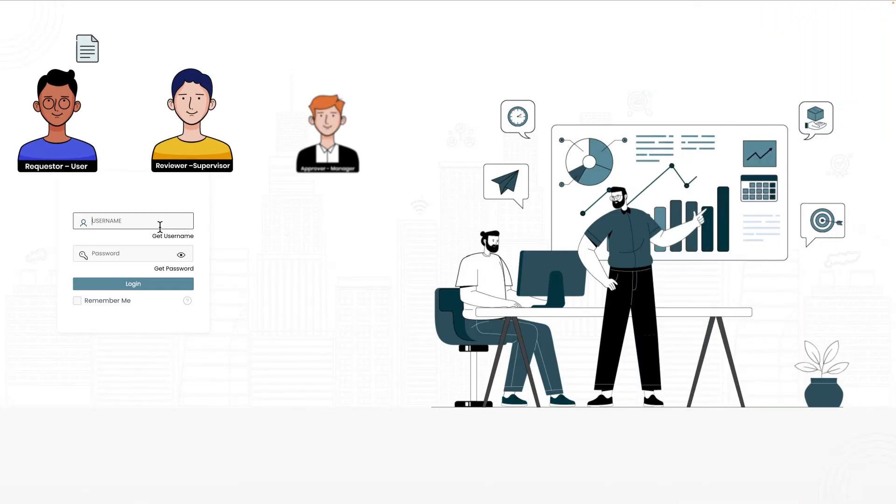
{"action": "type", "text": "HSUPR"}
{"action": "key", "text": "Tab"}
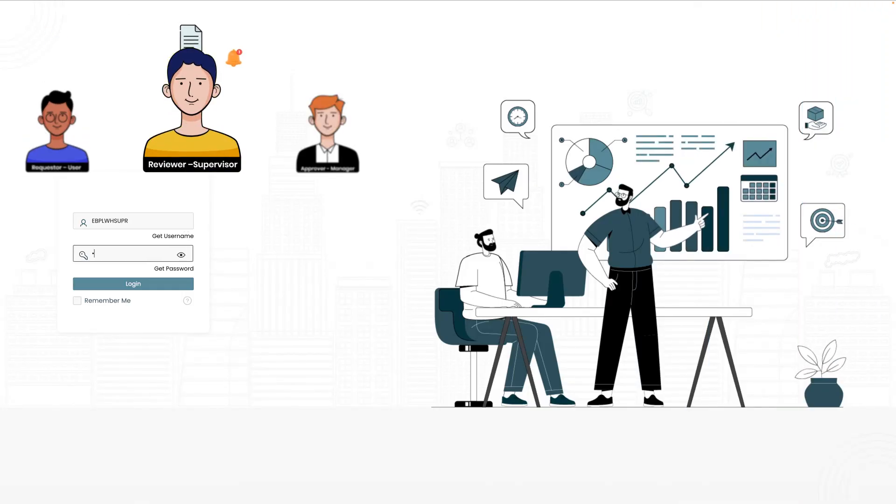
{"action": "type", "text": "•••••••••"}
{"action": "left_click", "coordinate": [135, 290]}
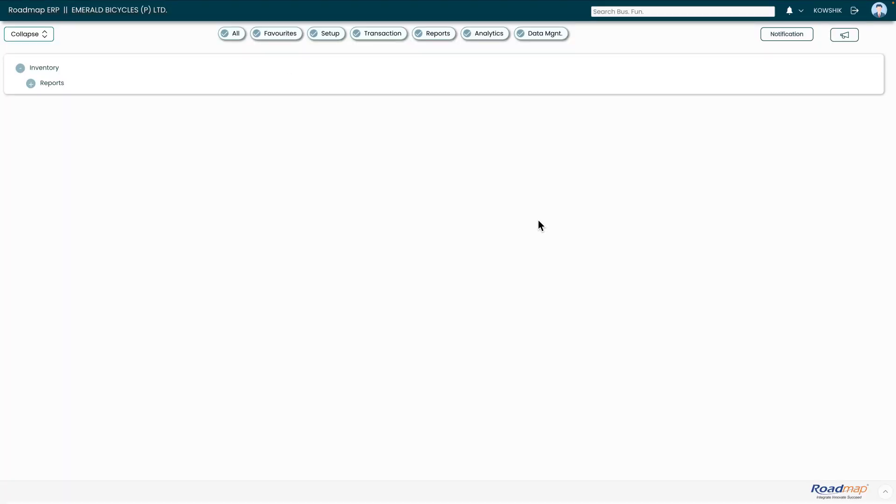
- Open the CONSUMABLES WH U1 material request from the pending approvals and forward it as reviewed to the warehouse manager for approval
{"action": "left_click", "coordinate": [789, 14]}
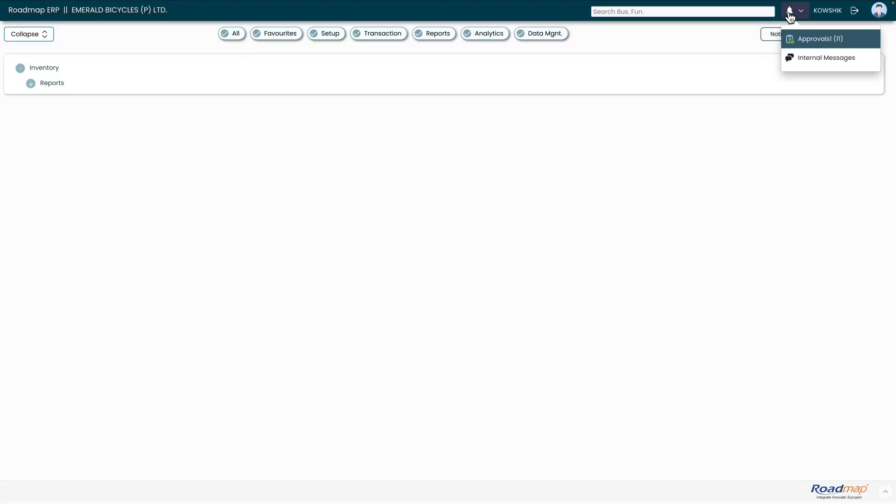
{"action": "left_click", "coordinate": [810, 41]}
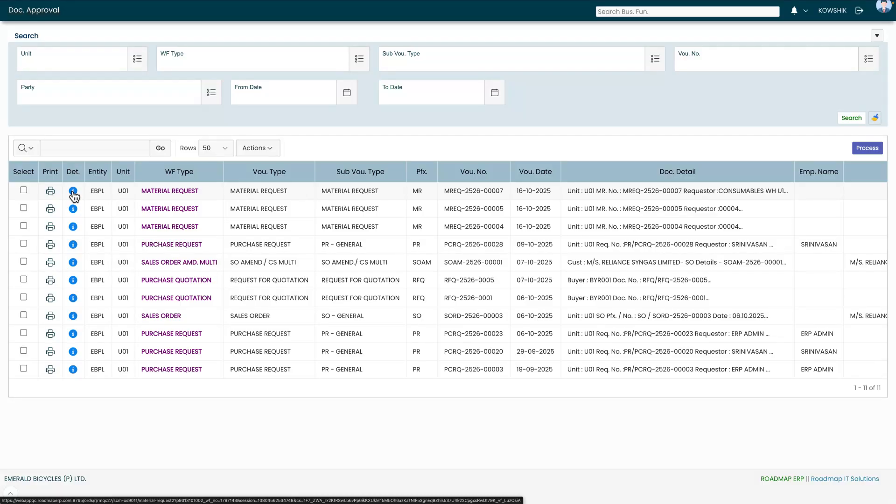
{"action": "left_click", "coordinate": [73, 193]}
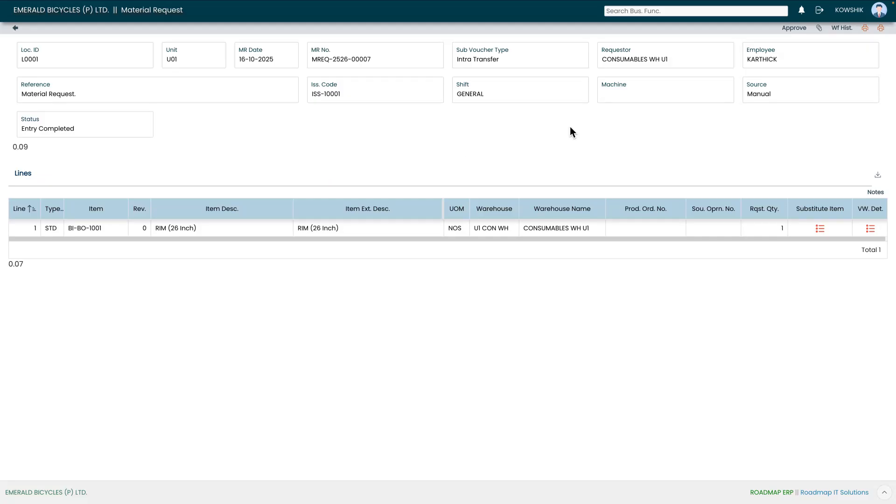
{"action": "left_click", "coordinate": [793, 28]}
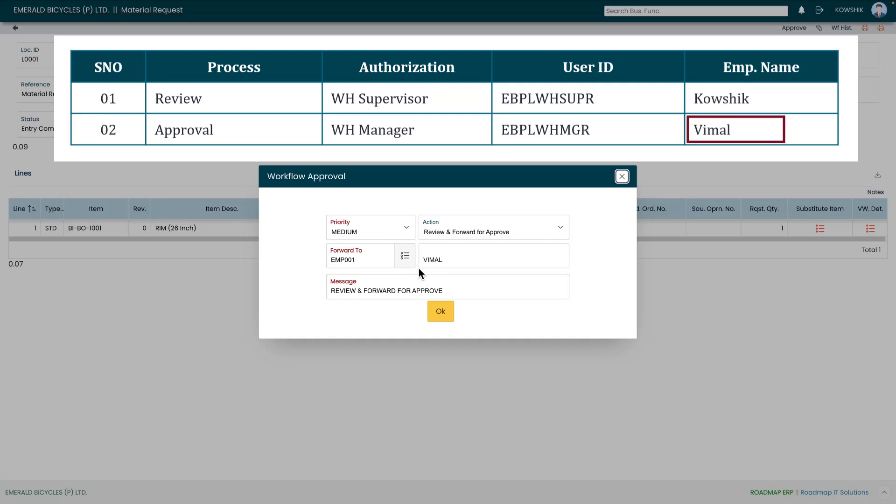
{"action": "left_click", "coordinate": [441, 312]}
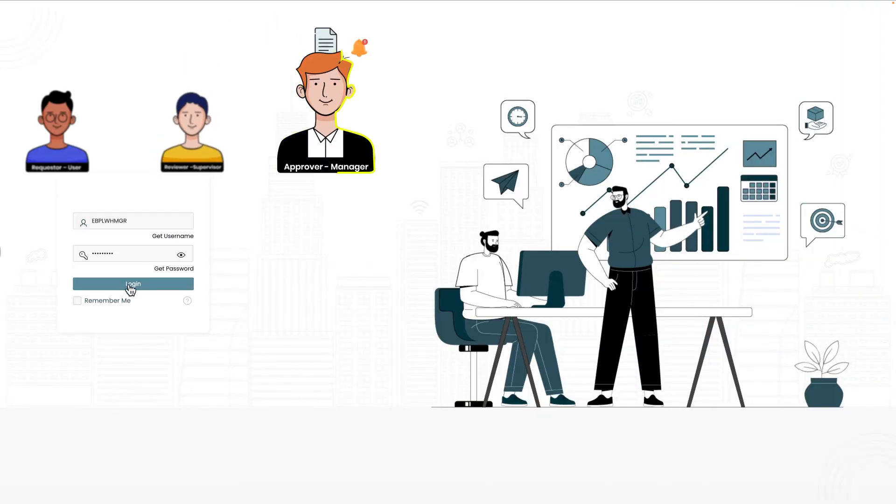
- Log in as warehouse manager EBPLWHMGR and open the CONSUMABLES WH U1 material request from the pending approvals
{"action": "left_click", "coordinate": [132, 286]}
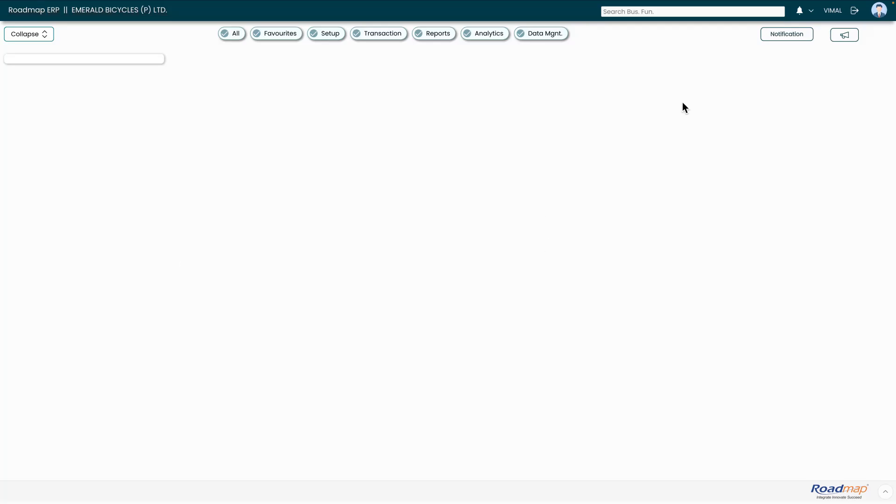
{"action": "left_click", "coordinate": [800, 10]}
{"action": "left_click", "coordinate": [762, 41]}
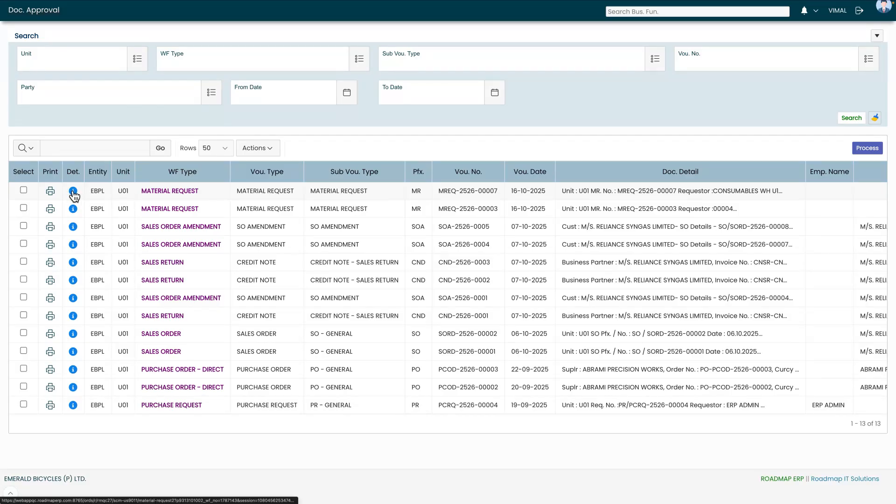
{"action": "left_click", "coordinate": [74, 191]}
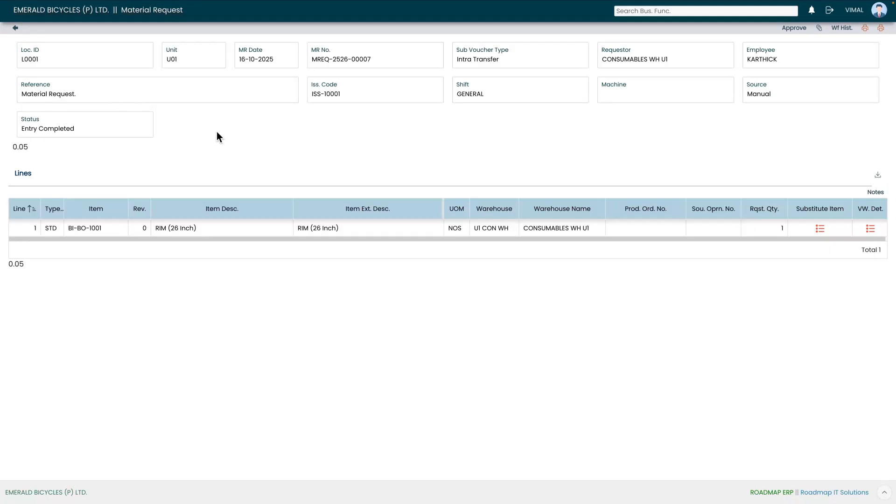
- Approve the material request with the Approve action and medium priority
{"action": "left_click", "coordinate": [796, 29]}
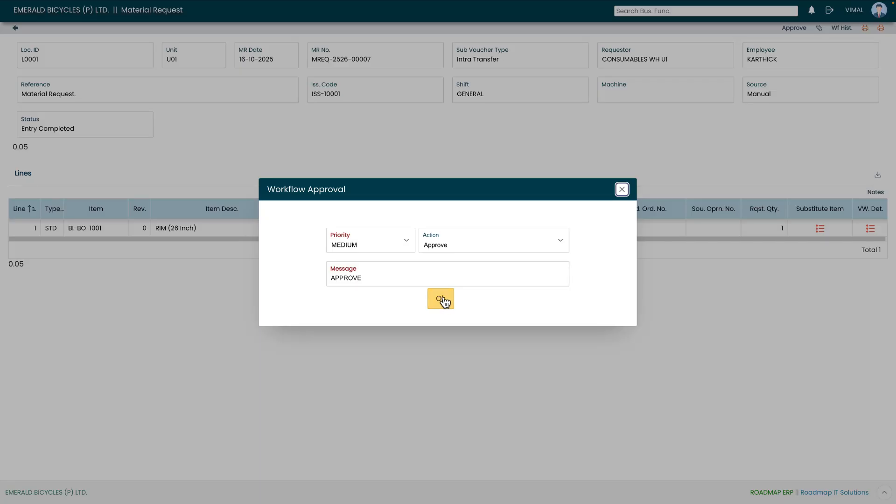
{"action": "left_click", "coordinate": [443, 299]}
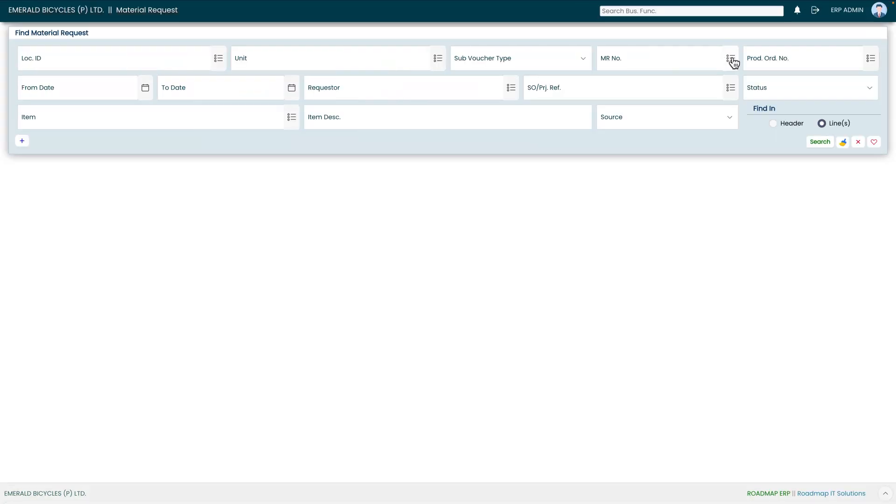
- Search the material requests for MREQ-2526-00007 and open its record
{"action": "left_click", "coordinate": [730, 60]}
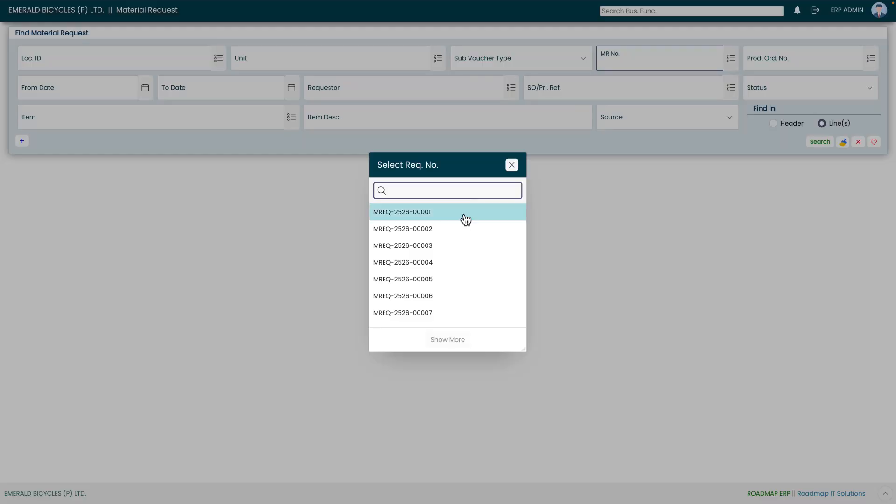
{"action": "left_click", "coordinate": [436, 318]}
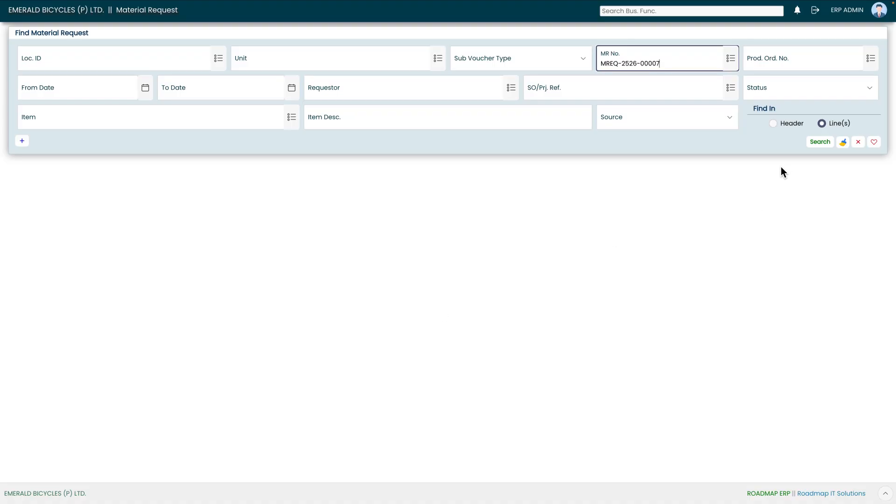
{"action": "left_click", "coordinate": [827, 143]}
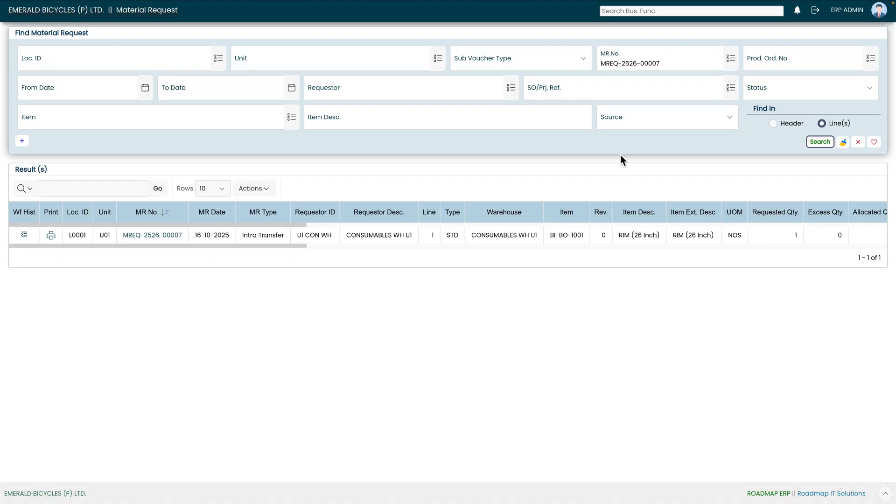
{"action": "left_click", "coordinate": [168, 236]}
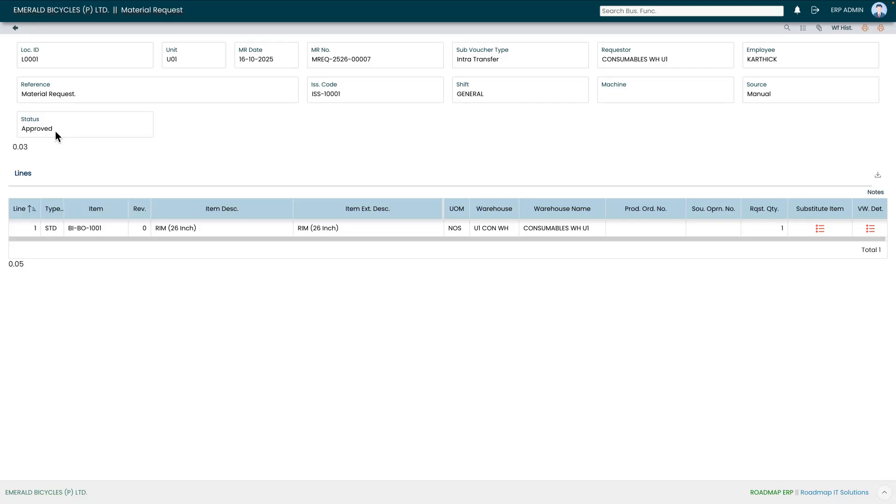
- Review the approved material request's workflow history and open its printable document
{"action": "left_click", "coordinate": [843, 29]}
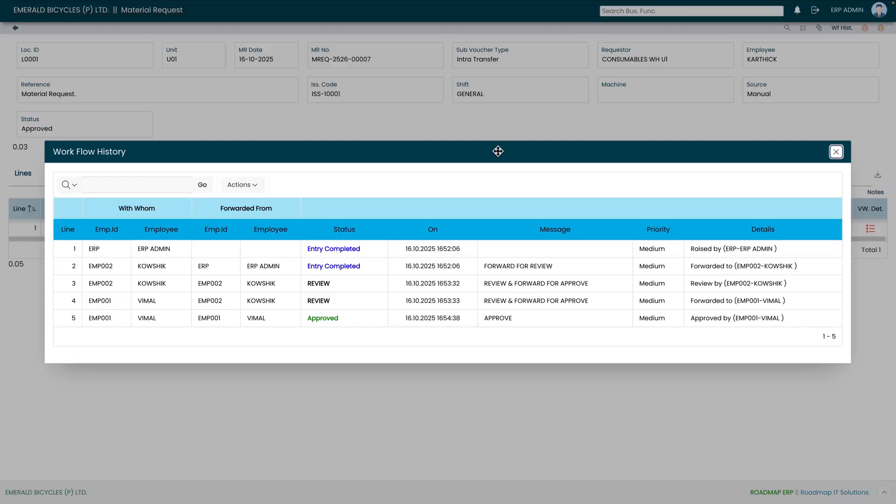
{"action": "left_click", "coordinate": [836, 152]}
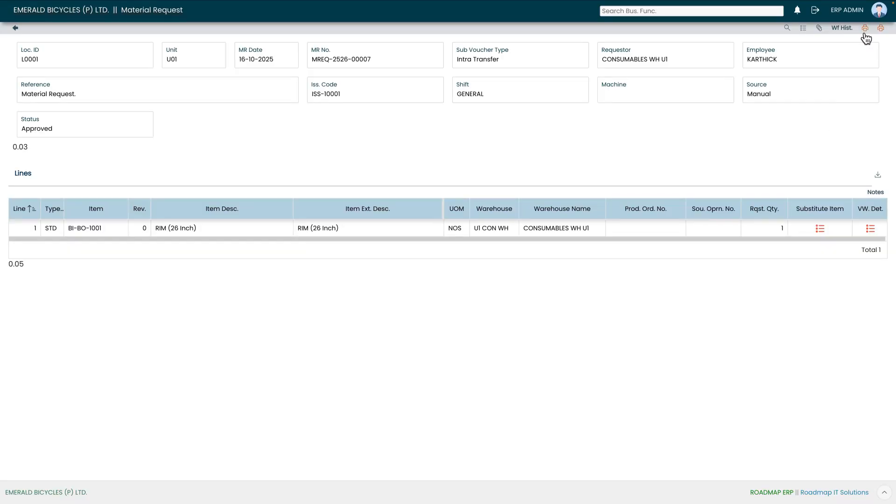
{"action": "left_click", "coordinate": [865, 29]}
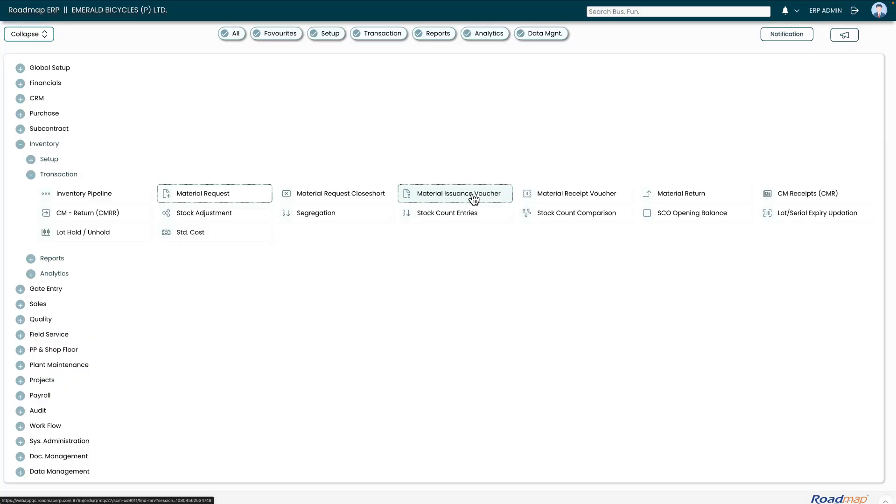
- Open the pending material request lines in Material Issuance Voucher and review the rim line's quantities
{"action": "left_click", "coordinate": [473, 199]}
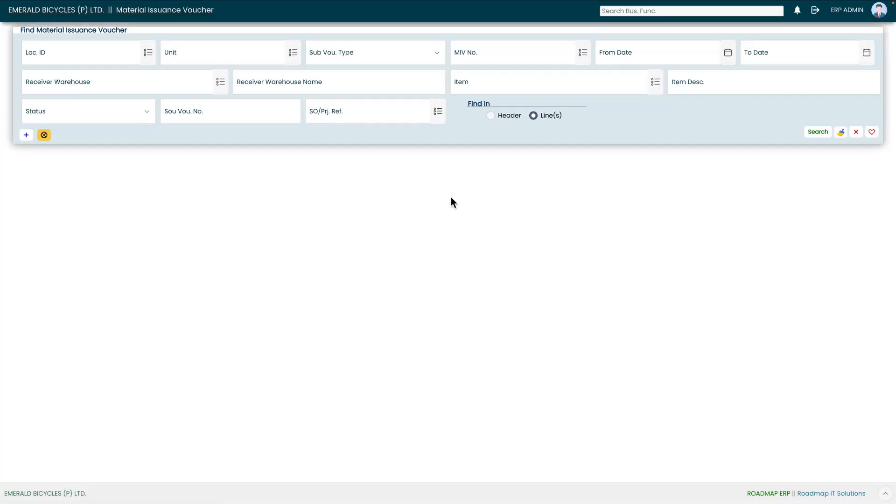
{"action": "left_click", "coordinate": [45, 135]}
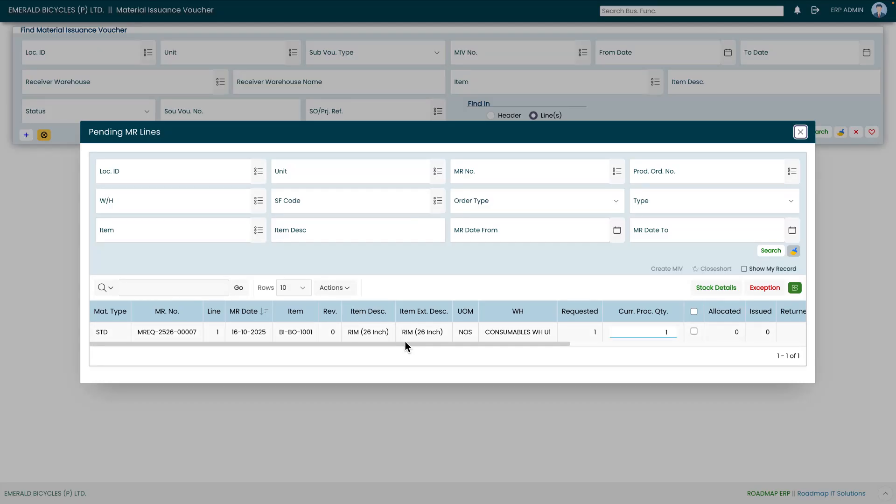
{"action": "left_click_drag", "start_coordinate": [510, 345], "coordinate": [584, 343]}
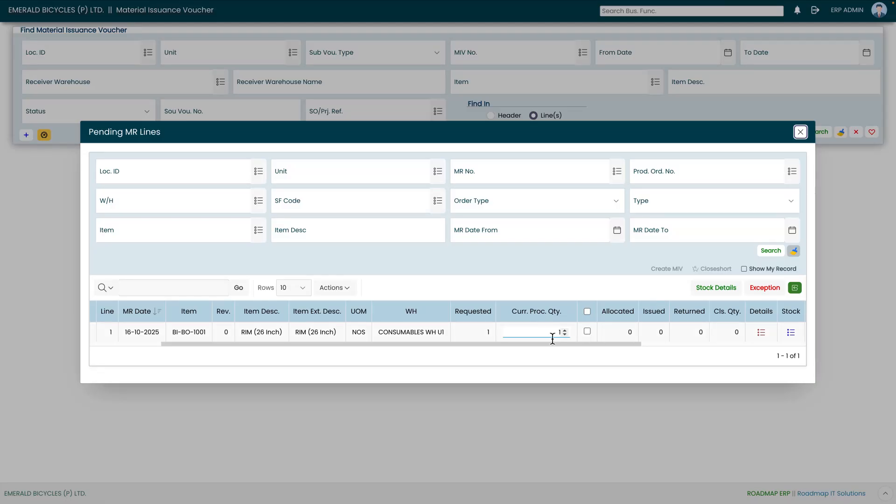
{"action": "left_click", "coordinate": [567, 332]}
{"action": "left_click", "coordinate": [567, 332]}
{"action": "left_click_drag", "start_coordinate": [608, 343], "coordinate": [735, 344]}
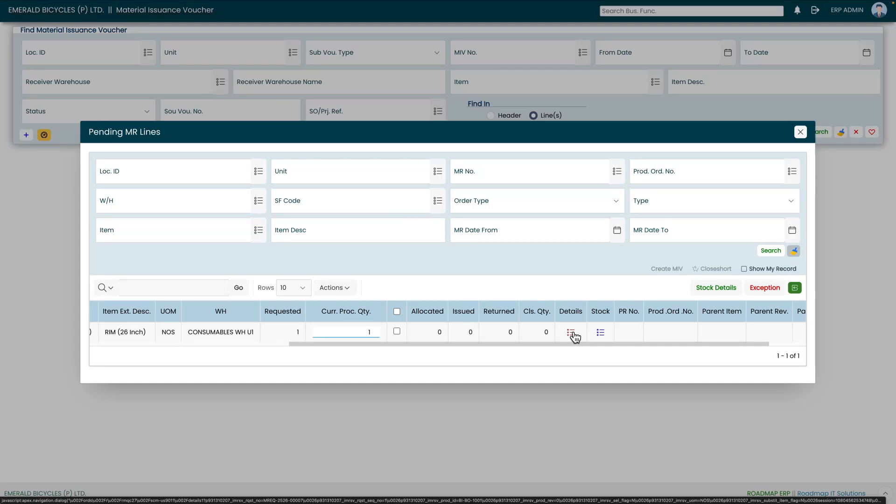
- Examine the rim's stock, supply and demand across the warehouses, and close the stock view
{"action": "left_click", "coordinate": [603, 334]}
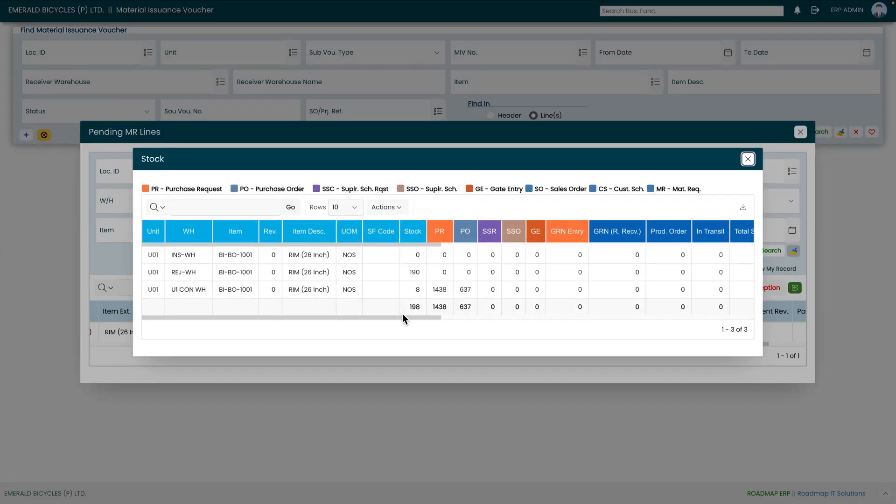
{"action": "left_click_drag", "start_coordinate": [405, 318], "coordinate": [636, 306]}
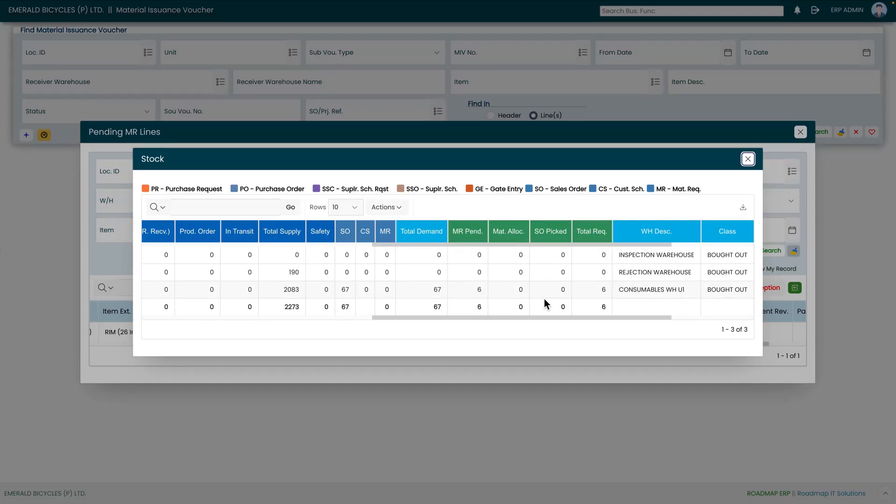
{"action": "left_click_drag", "start_coordinate": [573, 319], "coordinate": [660, 315]}
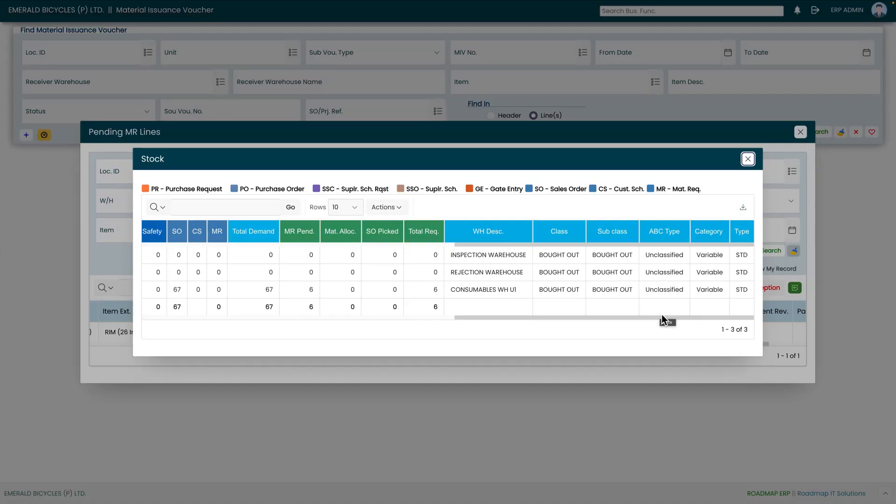
{"action": "left_click_drag", "start_coordinate": [658, 316], "coordinate": [342, 334]}
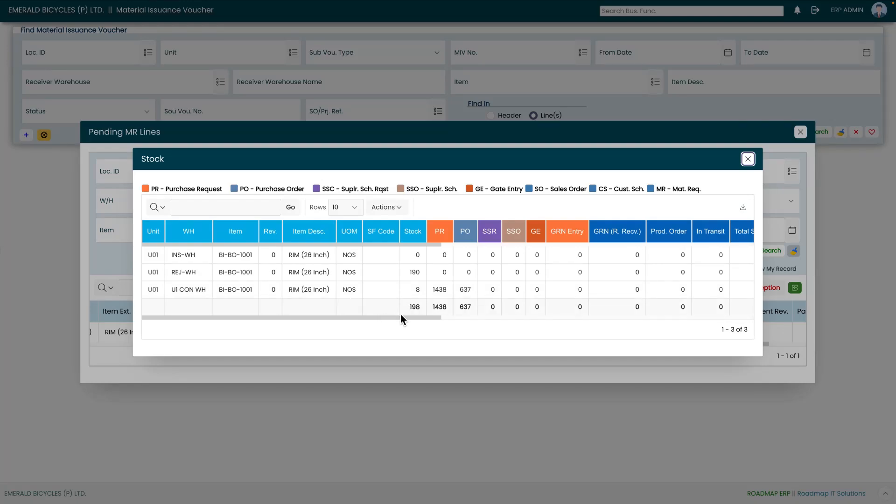
{"action": "left_click", "coordinate": [747, 159]}
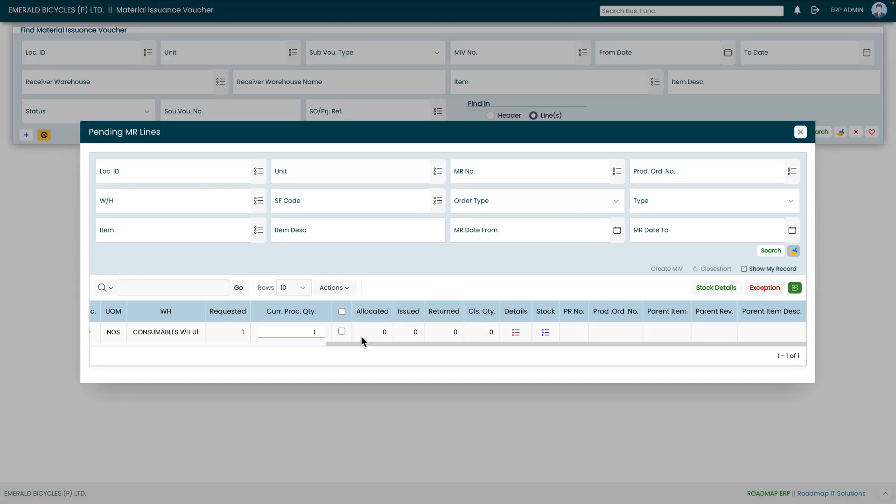
- Select the pending rim line for issuance and check its stock details
{"action": "left_click", "coordinate": [342, 331]}
{"action": "left_click", "coordinate": [716, 288]}
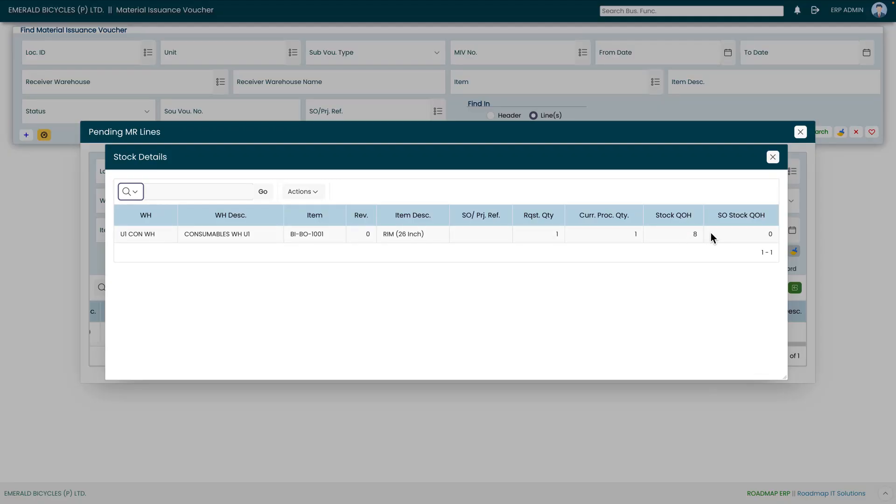
{"action": "key", "text": "Escape"}
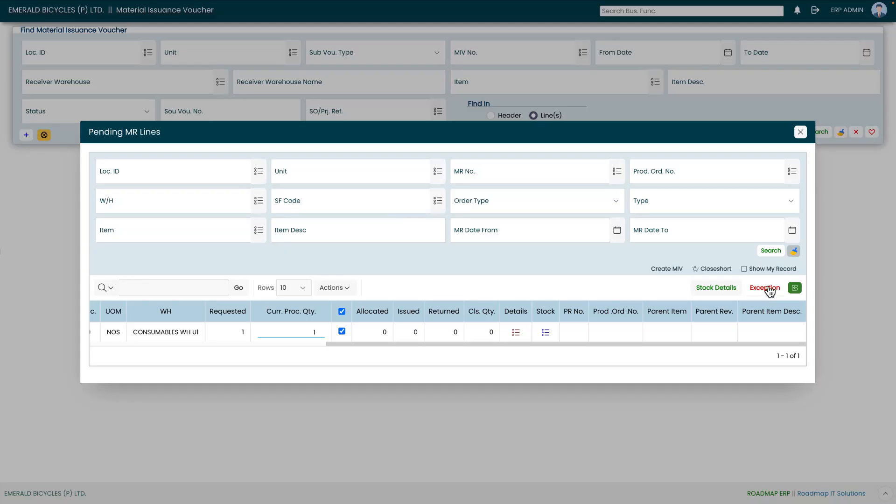
- Create a material issuance voucher dated 16-10-2025 from the selected rim line and post it
{"action": "left_click", "coordinate": [666, 271]}
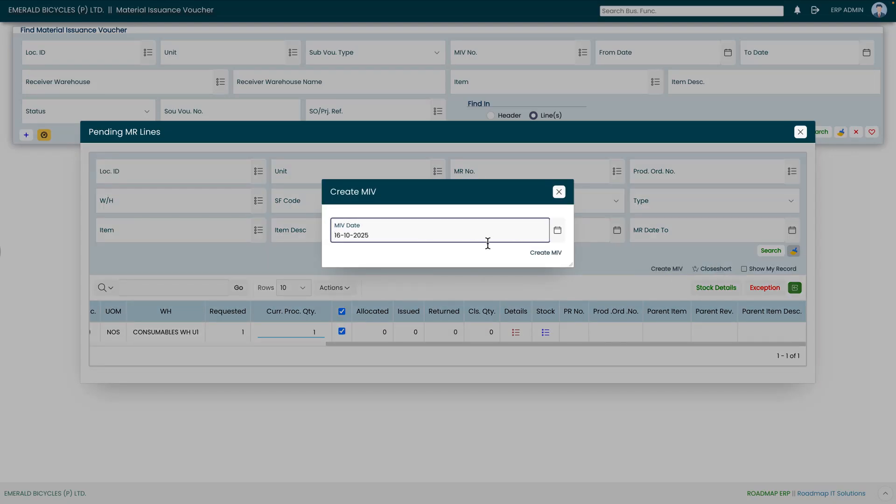
{"action": "left_click", "coordinate": [543, 254]}
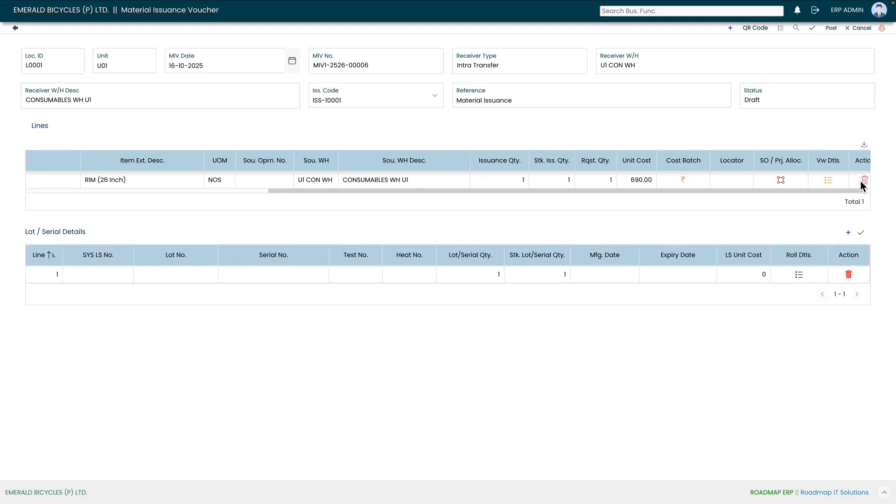
{"action": "left_click_drag", "start_coordinate": [860, 181], "coordinate": [870, 181]}
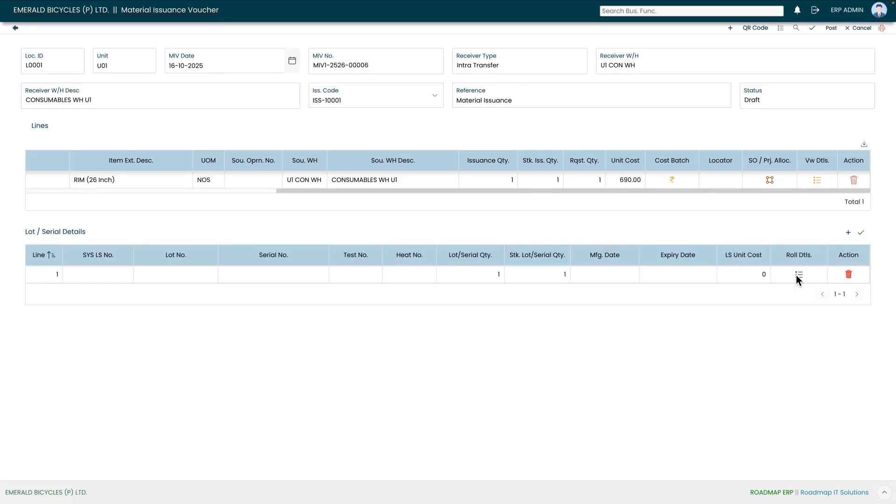
{"action": "left_click", "coordinate": [831, 31]}
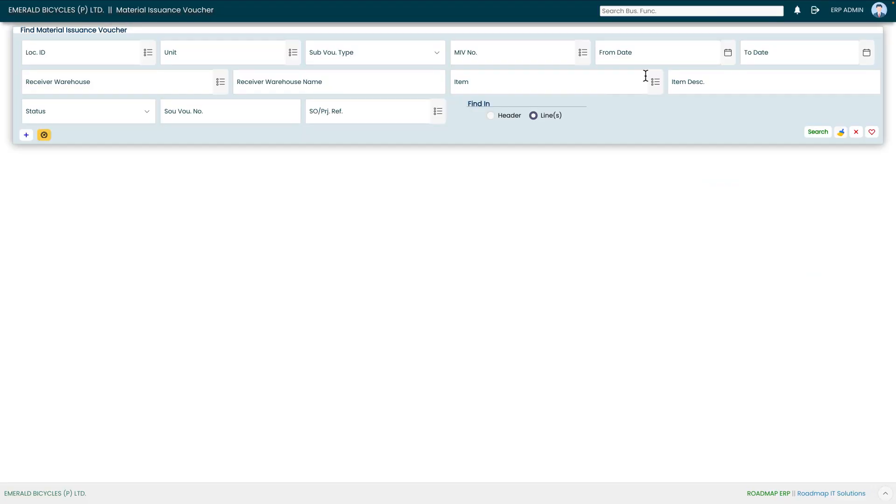
{"action": "left_click", "coordinate": [583, 54]}
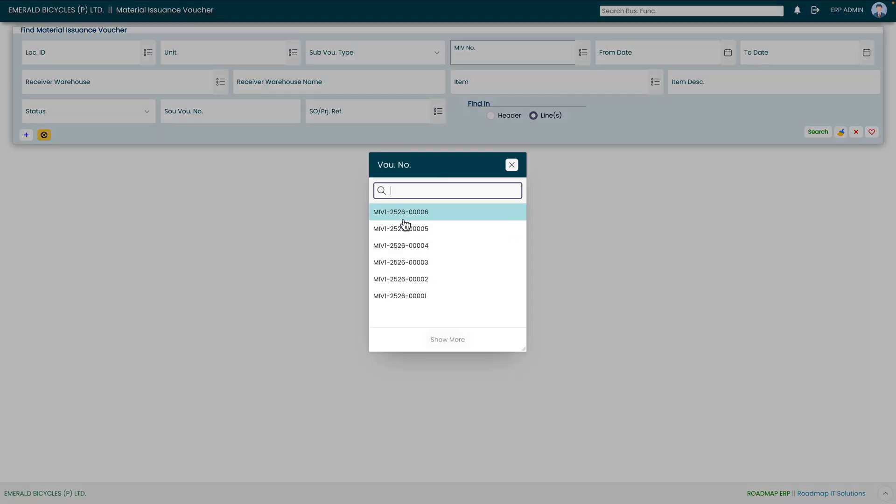
{"action": "left_click", "coordinate": [409, 213]}
{"action": "left_click", "coordinate": [817, 132]}
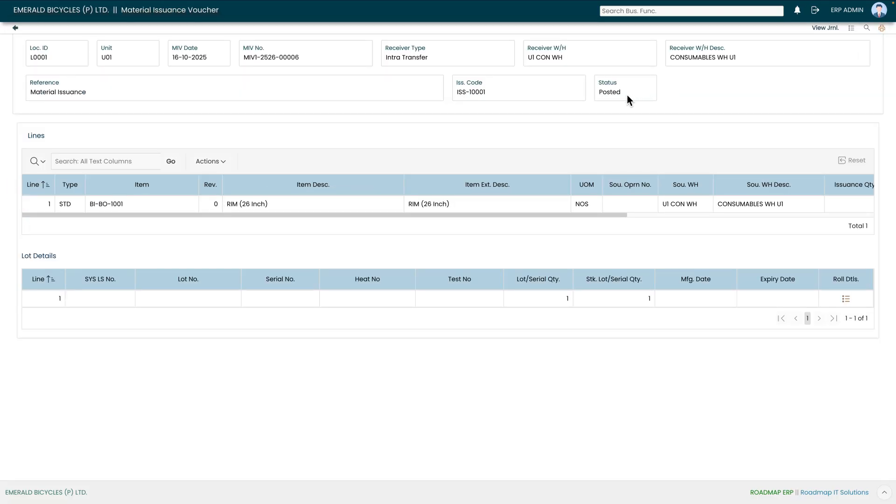
{"action": "left_click", "coordinate": [881, 29]}
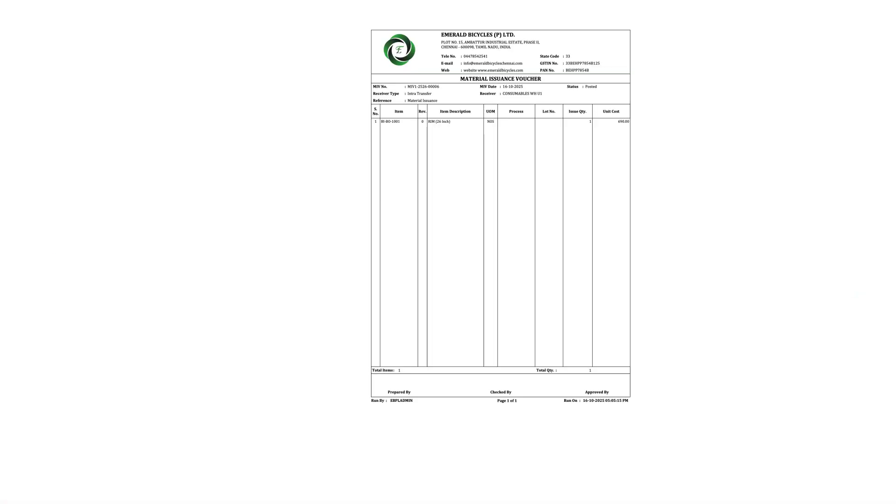